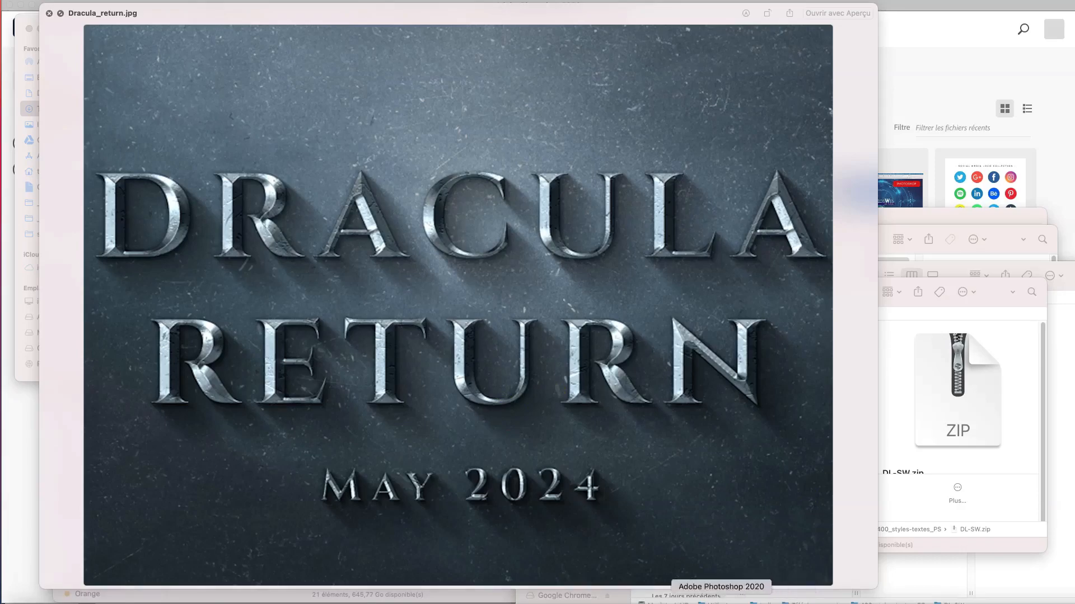
Switch to Photoshop, open the recent file Dracula_return.psd and display its layers.
{"action": "left_click", "coordinate": [721, 600]}
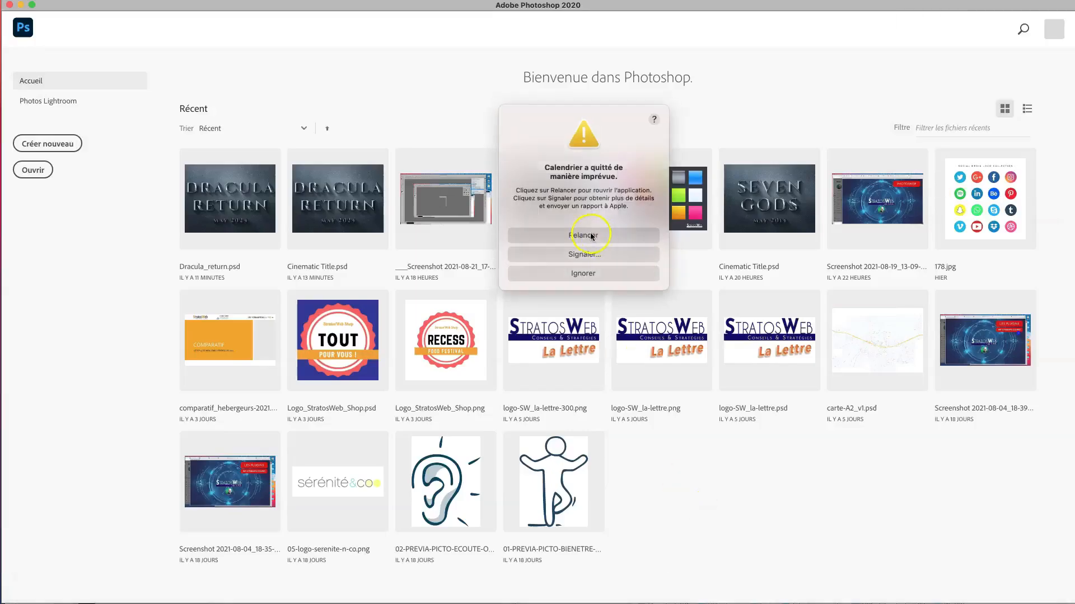
{"action": "left_click", "coordinate": [604, 235]}
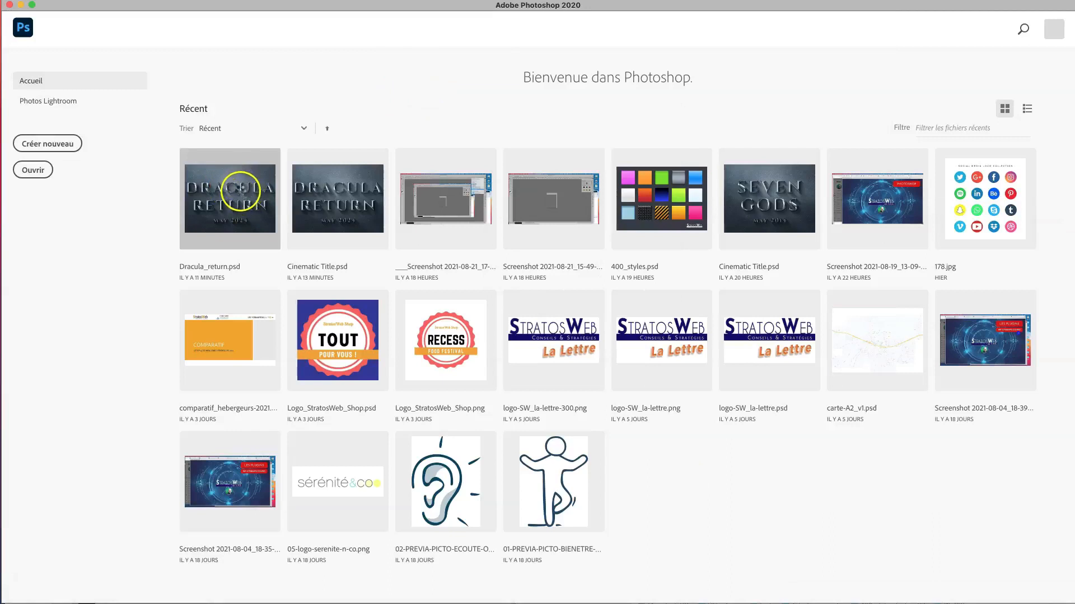
{"action": "left_click", "coordinate": [242, 194]}
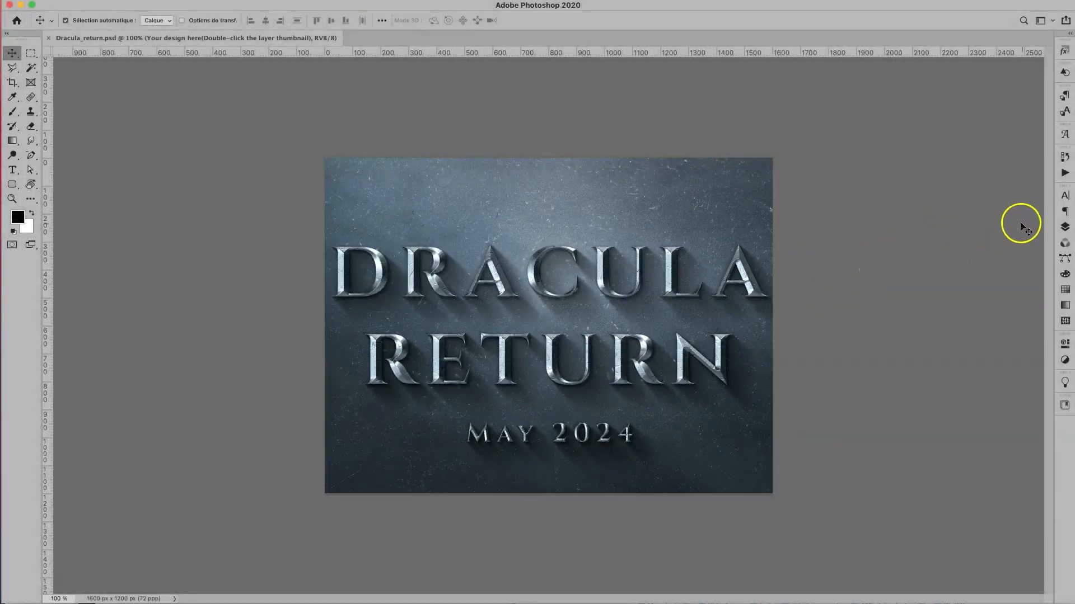
{"action": "left_click", "coordinate": [1065, 228]}
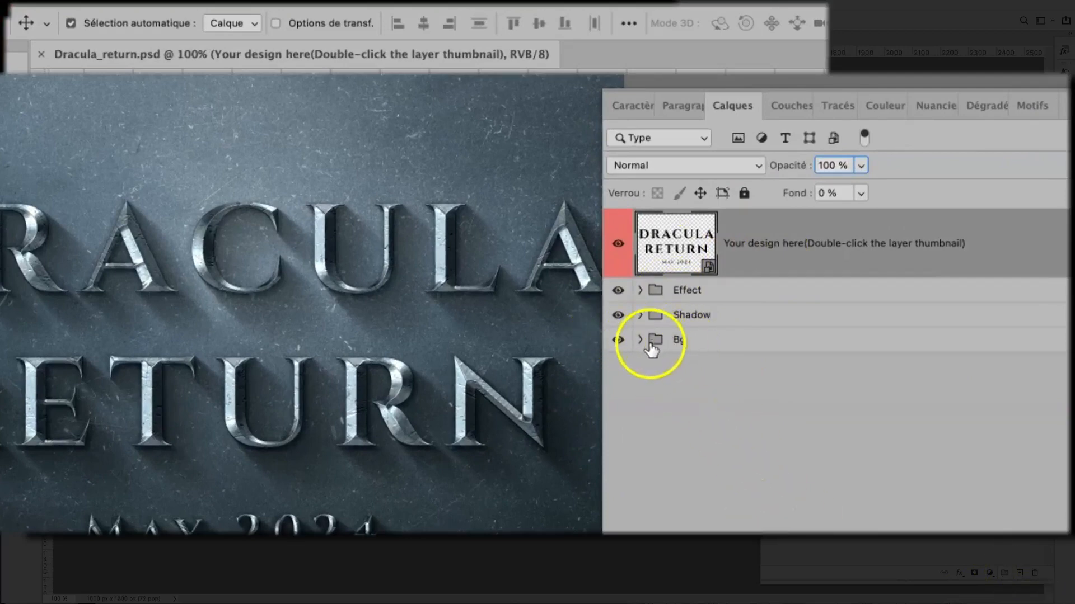
Toggle the visibility of the Bg, Shadow and Effect groups to examine what each contributes to the title.
{"action": "left_click", "coordinate": [618, 341]}
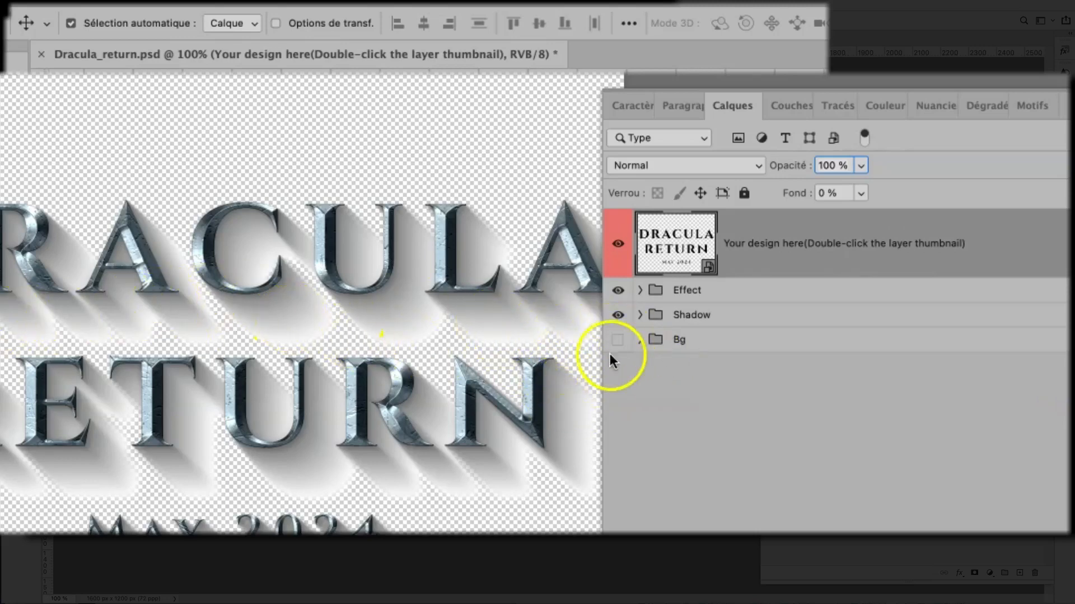
{"action": "left_click", "coordinate": [617, 340]}
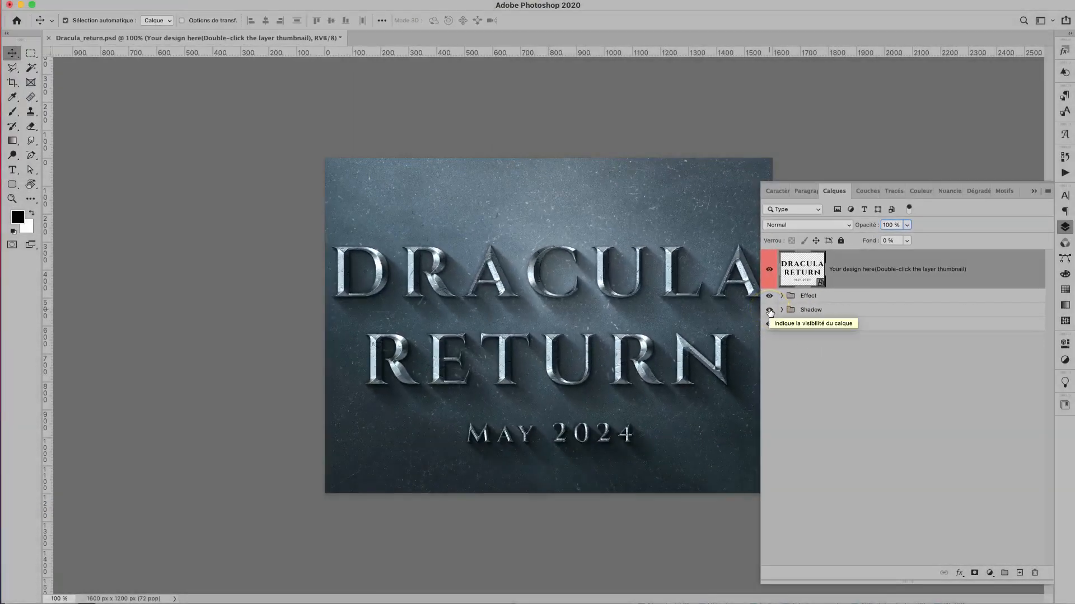
{"action": "left_click", "coordinate": [769, 311]}
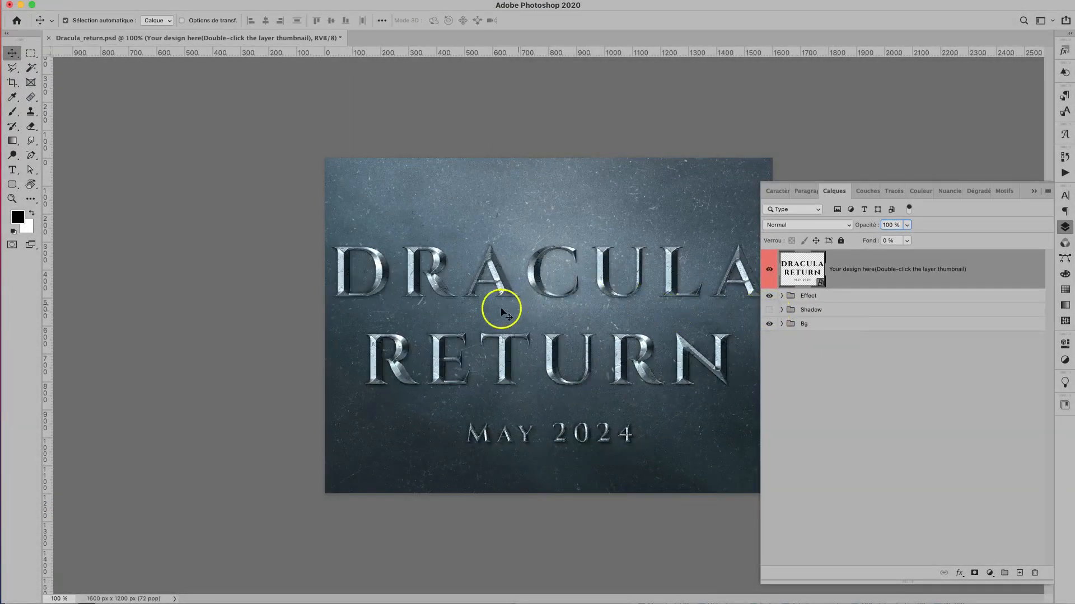
{"action": "left_click", "coordinate": [768, 309]}
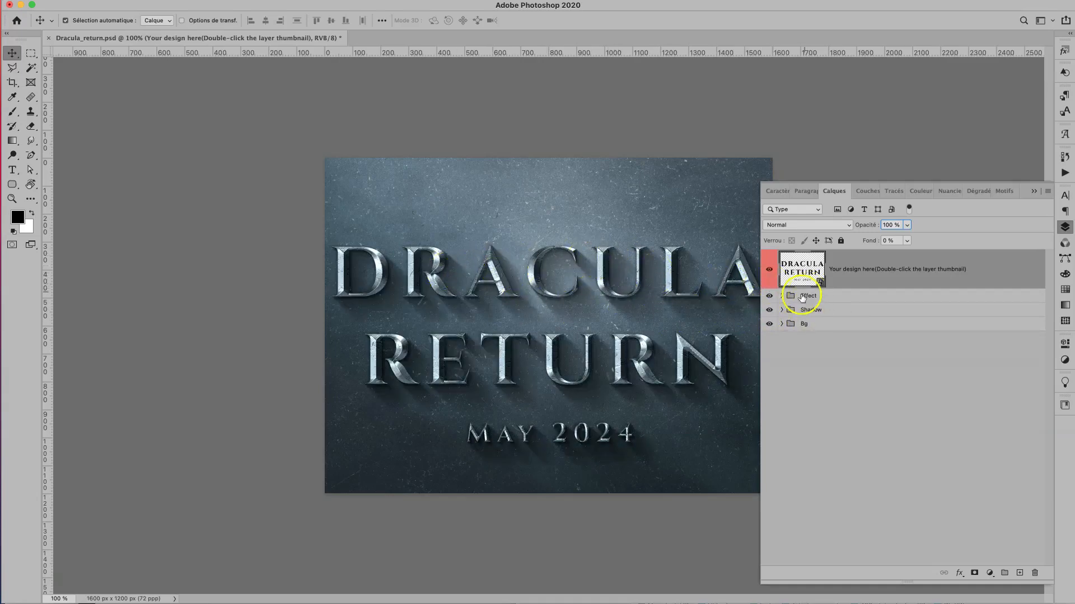
{"action": "left_click", "coordinate": [769, 297]}
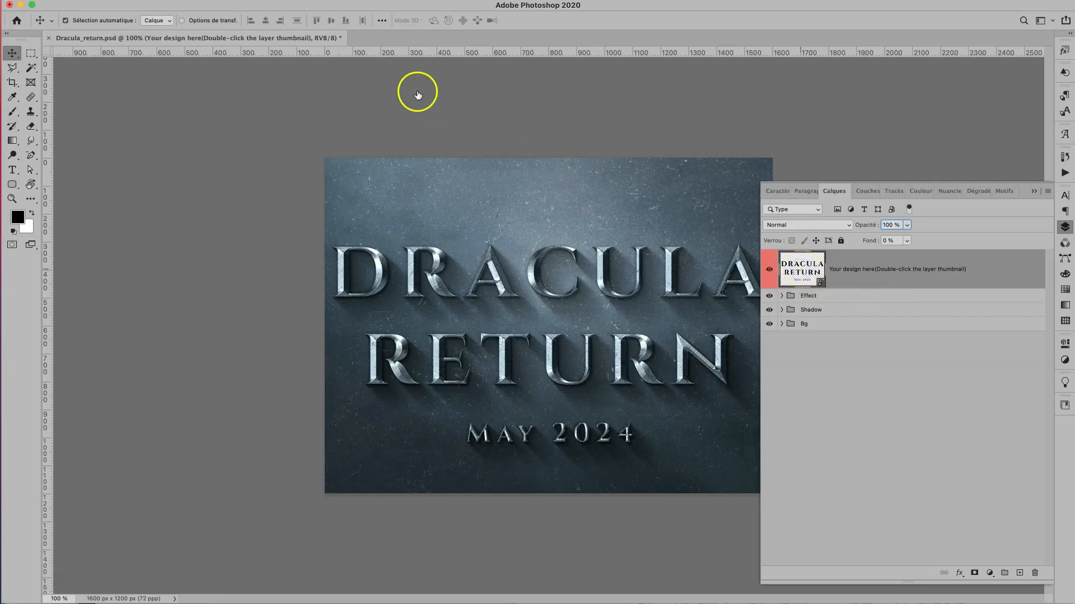
Open the contents of the "Your design here" smart object and change the date text to May 2022.
{"action": "double_click", "coordinate": [801, 271]}
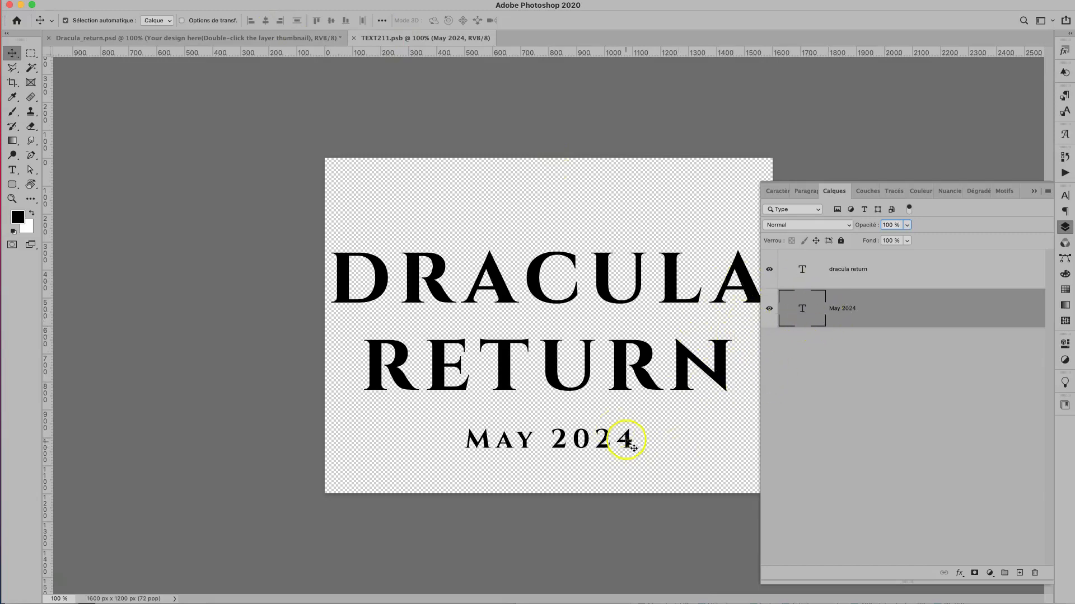
{"action": "double_click", "coordinate": [801, 310]}
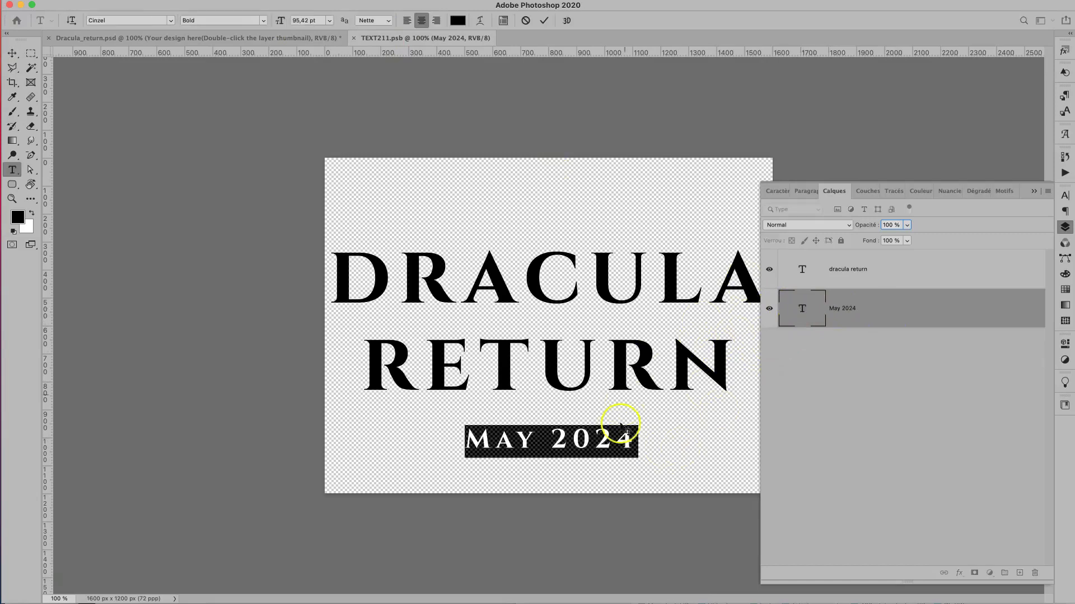
{"action": "left_click", "coordinate": [623, 434]}
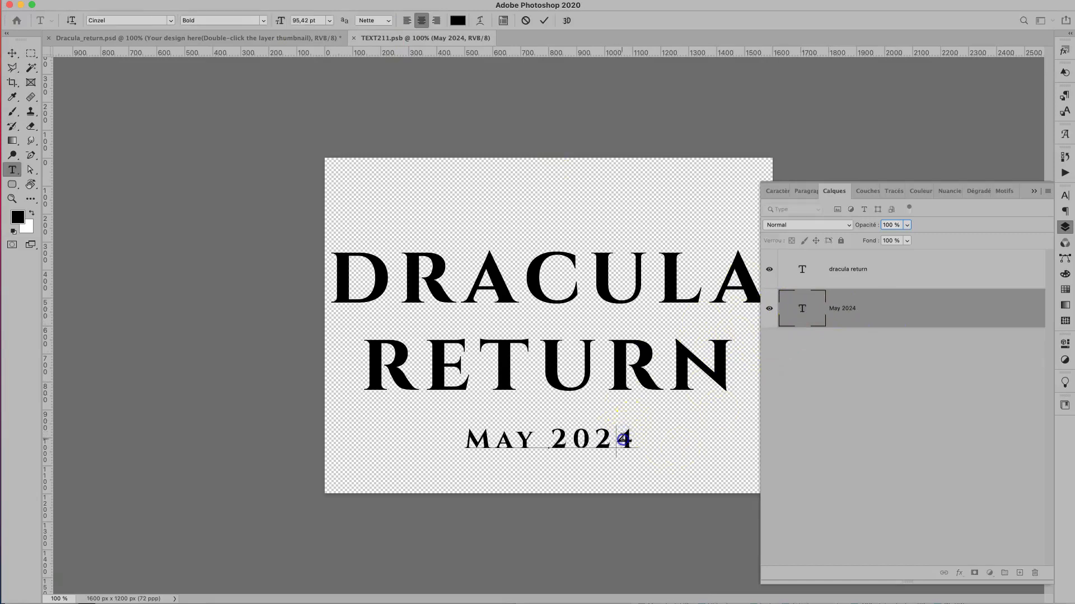
{"action": "left_click_drag", "start_coordinate": [628, 440], "coordinate": [629, 440]}
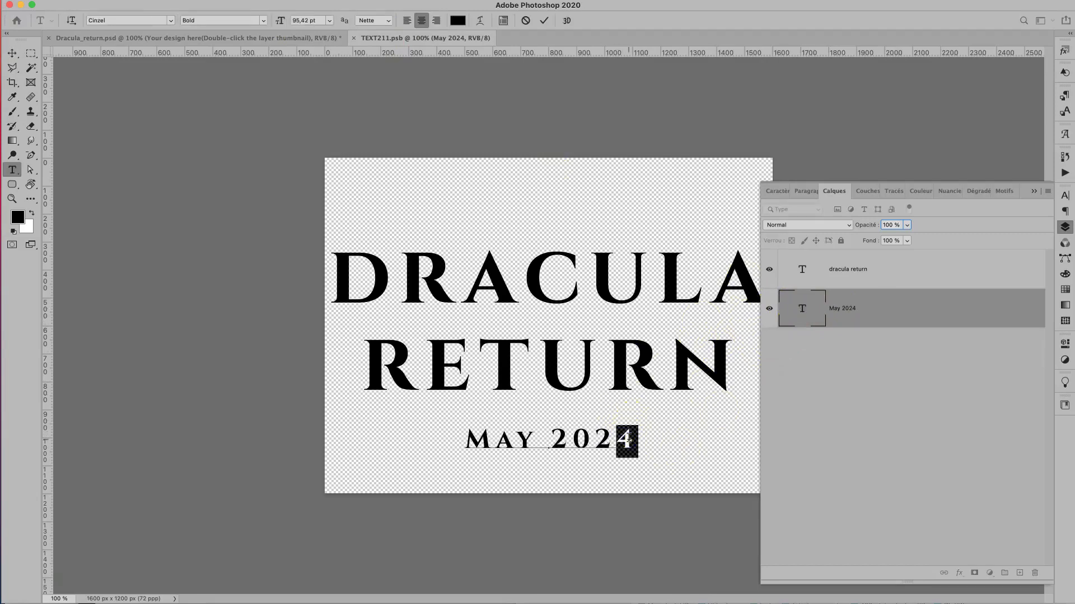
{"action": "type", "text": "2"}
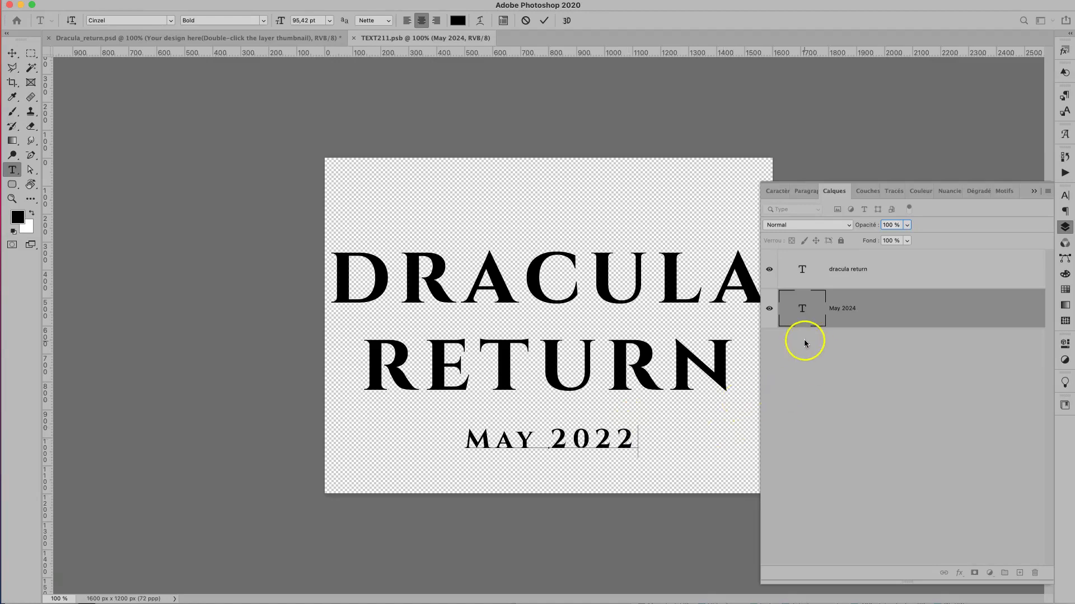
Open the dracula return title text for editing, and compare the main Dracula_return.psd document with the smart object's document.
{"action": "double_click", "coordinate": [798, 271]}
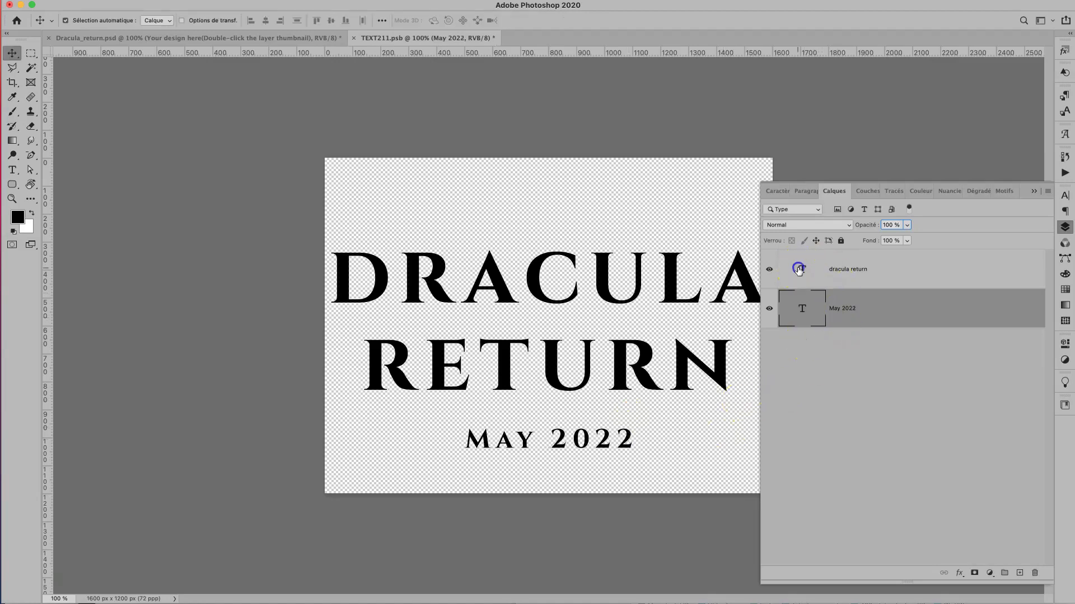
{"action": "left_click", "coordinate": [590, 289]}
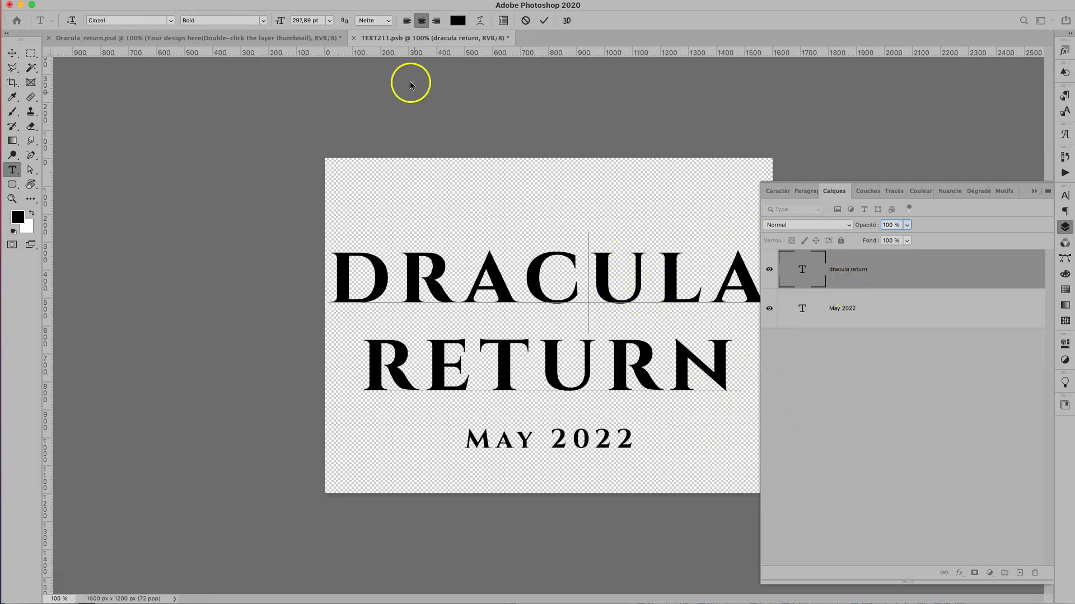
{"action": "left_click", "coordinate": [290, 38]}
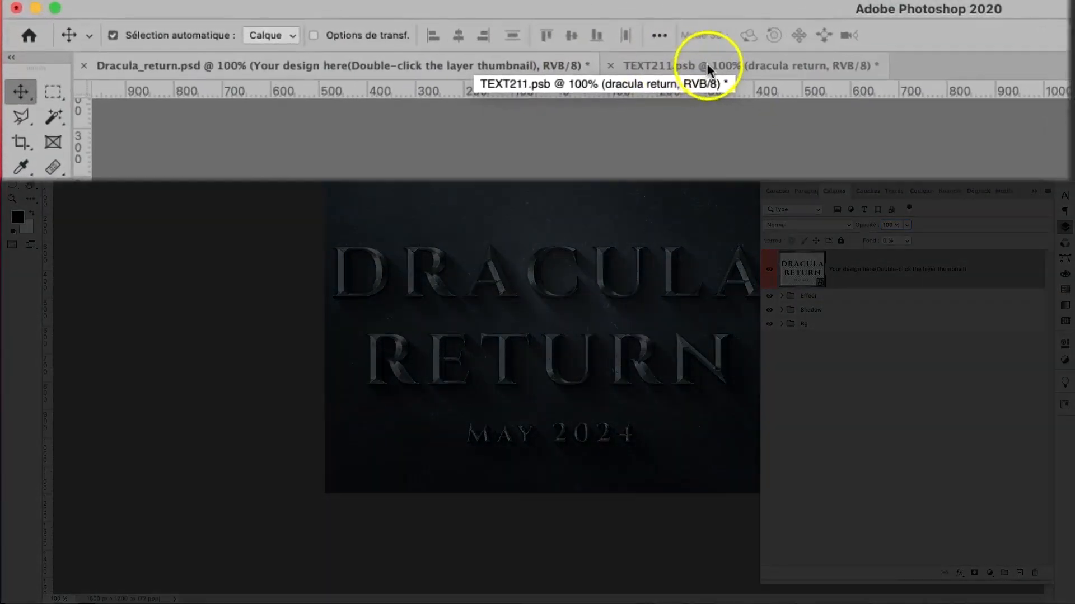
{"action": "left_click", "coordinate": [537, 54]}
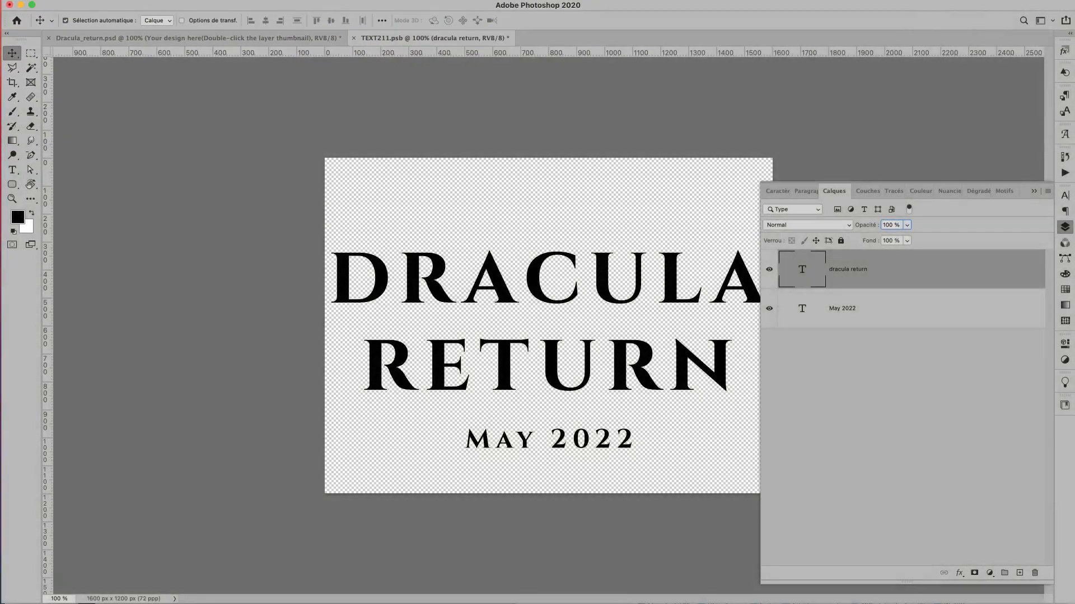
Save the edited smart object document TEXT211.psb and close it to update the main composition.
{"action": "left_click", "coordinate": [89, 1]}
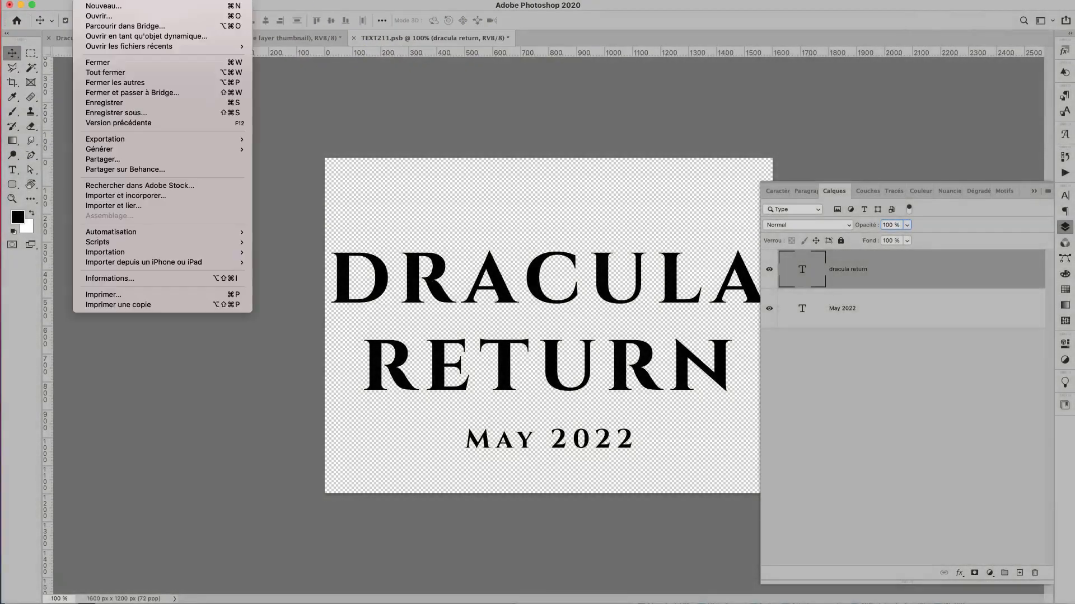
{"action": "left_click", "coordinate": [140, 104]}
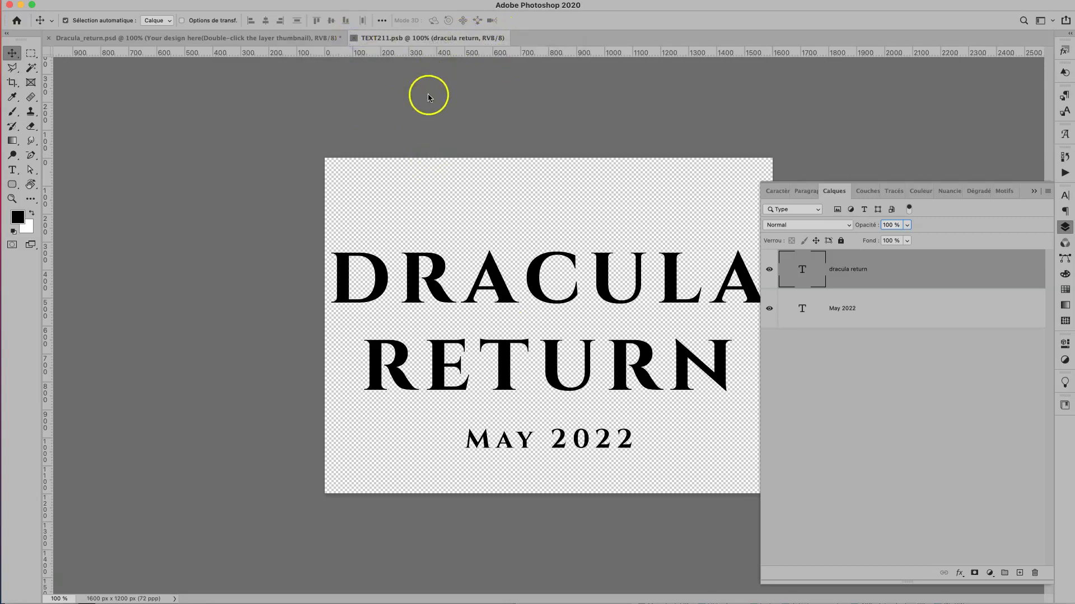
{"action": "key", "text": "super+w"}
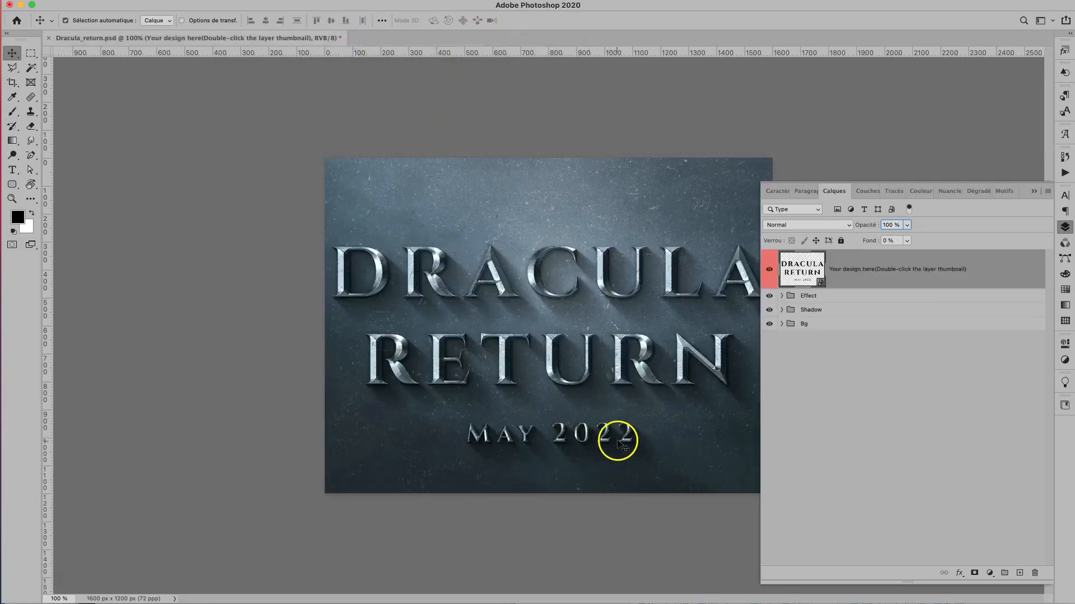
Examine the layers inside the Shadow group, including the effects and smart filters of TEXT copy 99, and the available layer styles.
{"action": "left_click", "coordinate": [782, 311]}
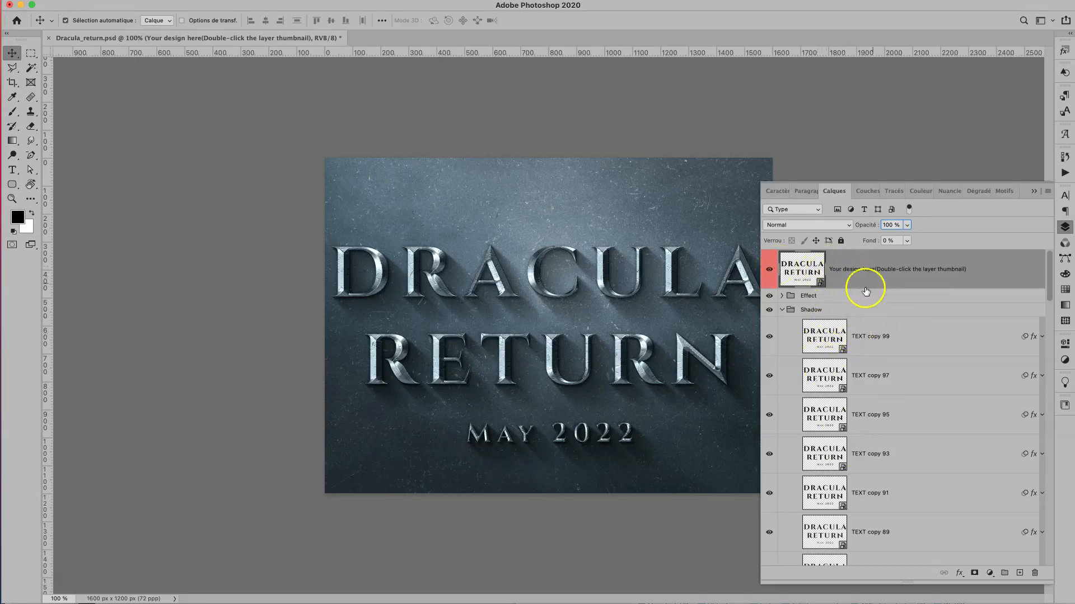
{"action": "left_click", "coordinate": [1043, 335]}
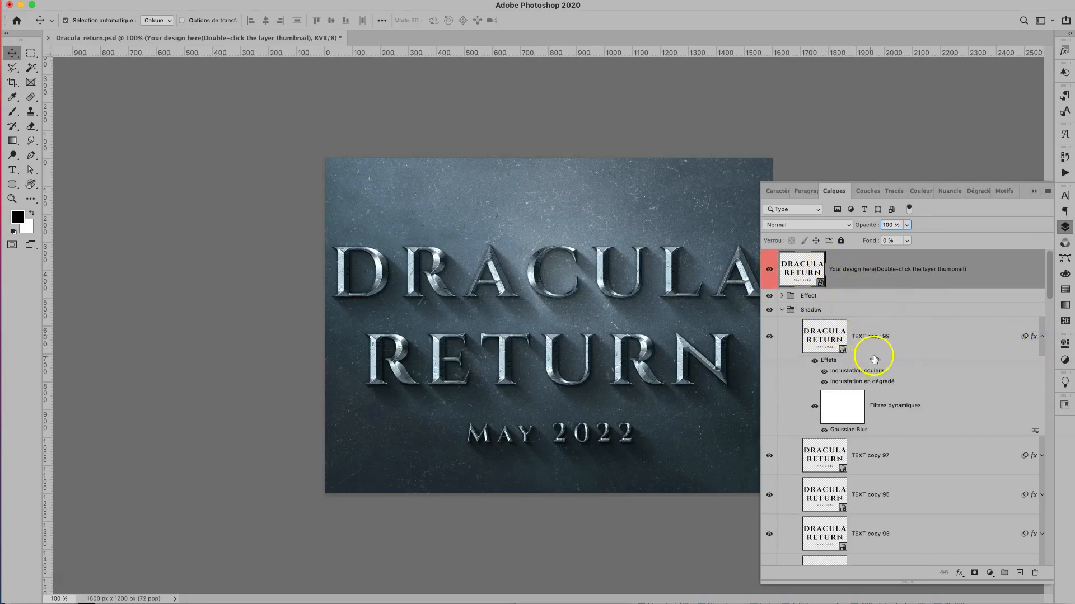
{"action": "left_click", "coordinate": [1041, 337]}
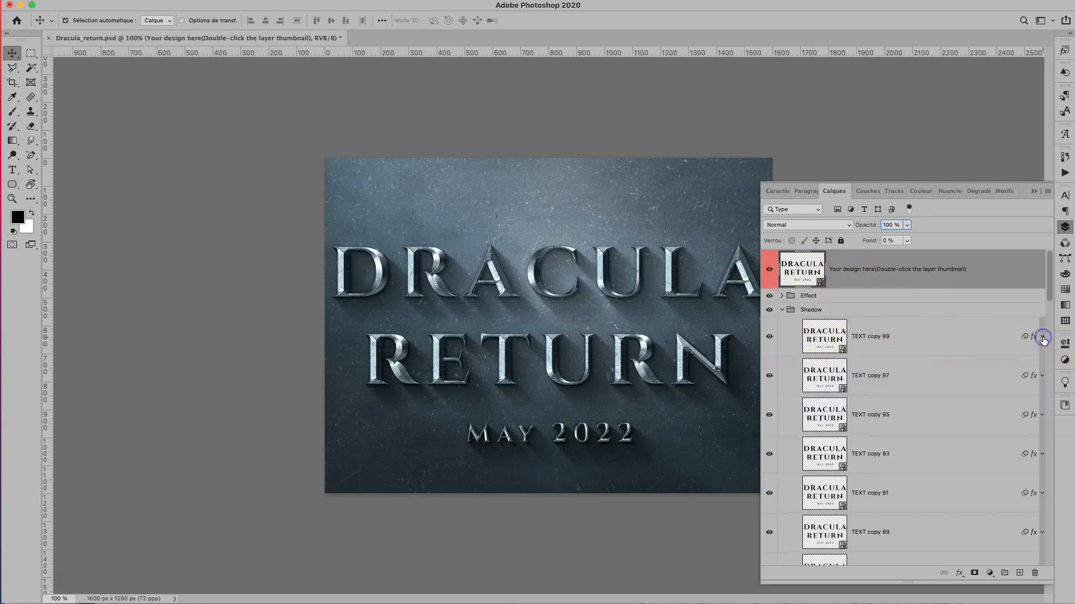
{"action": "left_click", "coordinate": [959, 573]}
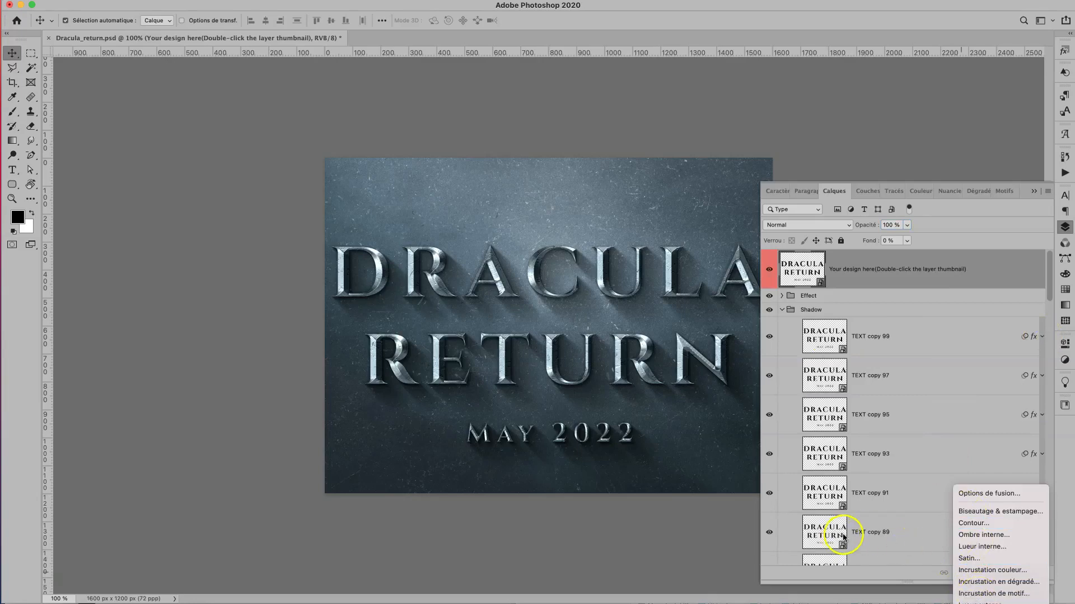
{"action": "left_click", "coordinate": [889, 307]}
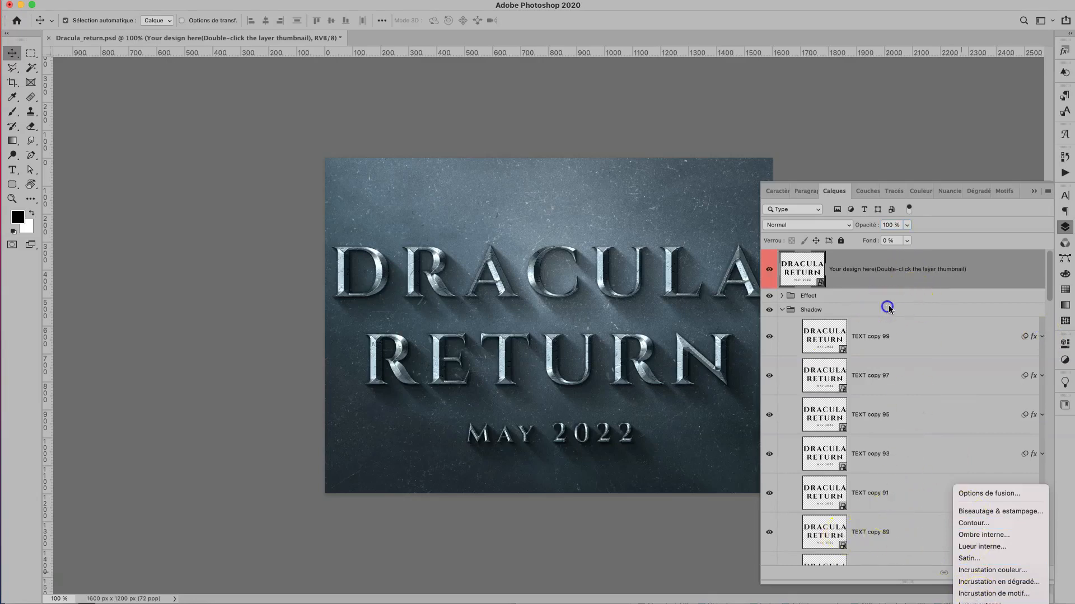
{"action": "left_click", "coordinate": [783, 310]}
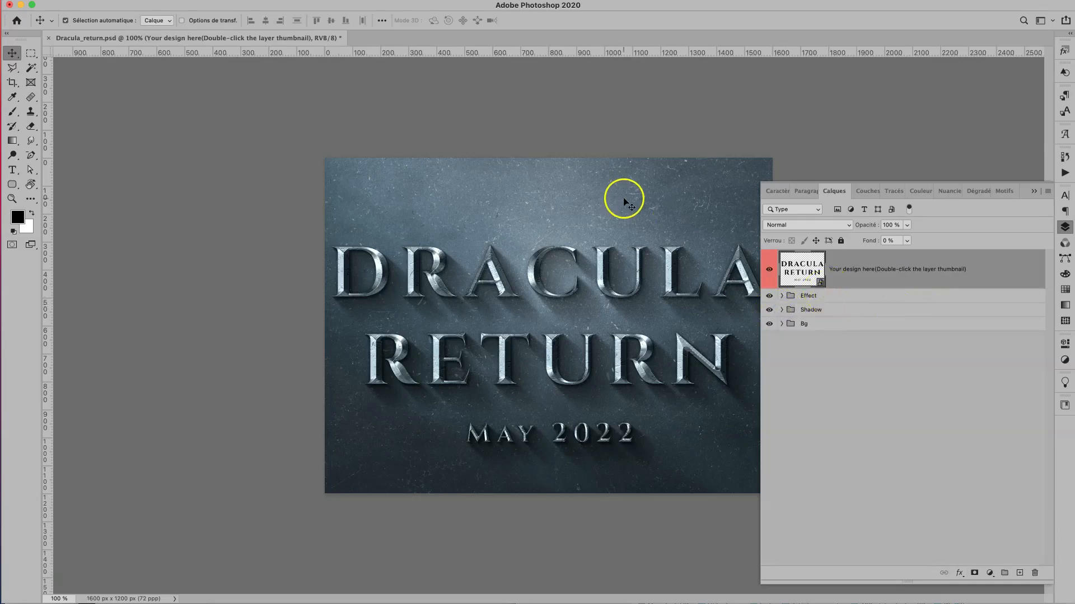
Examine the layers of the Bg group and toggle the Light layer's visibility to compare the background lighting.
{"action": "left_click", "coordinate": [782, 325]}
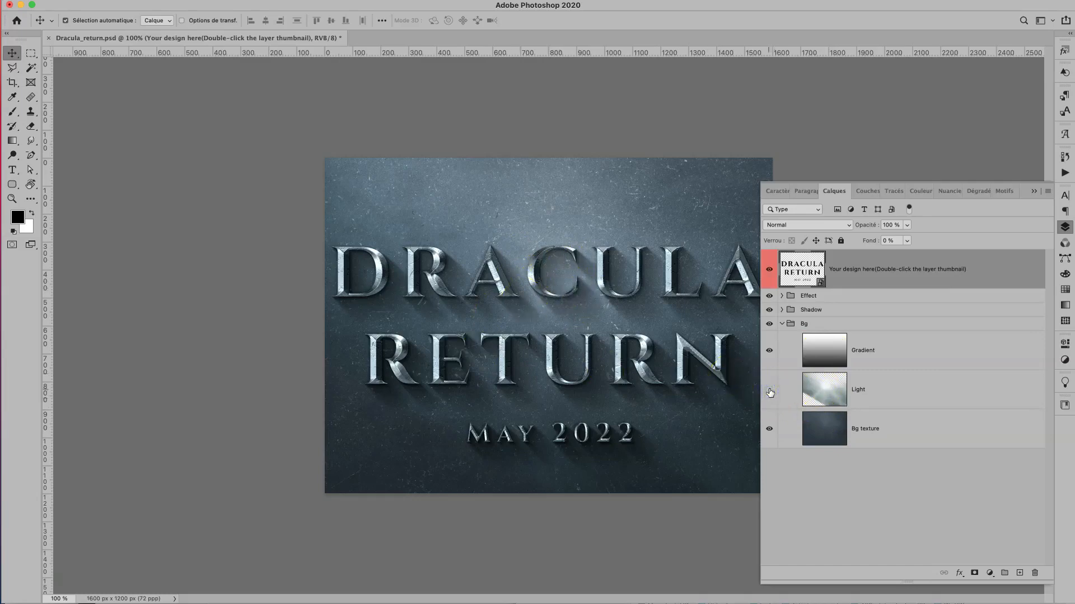
{"action": "left_click", "coordinate": [769, 390]}
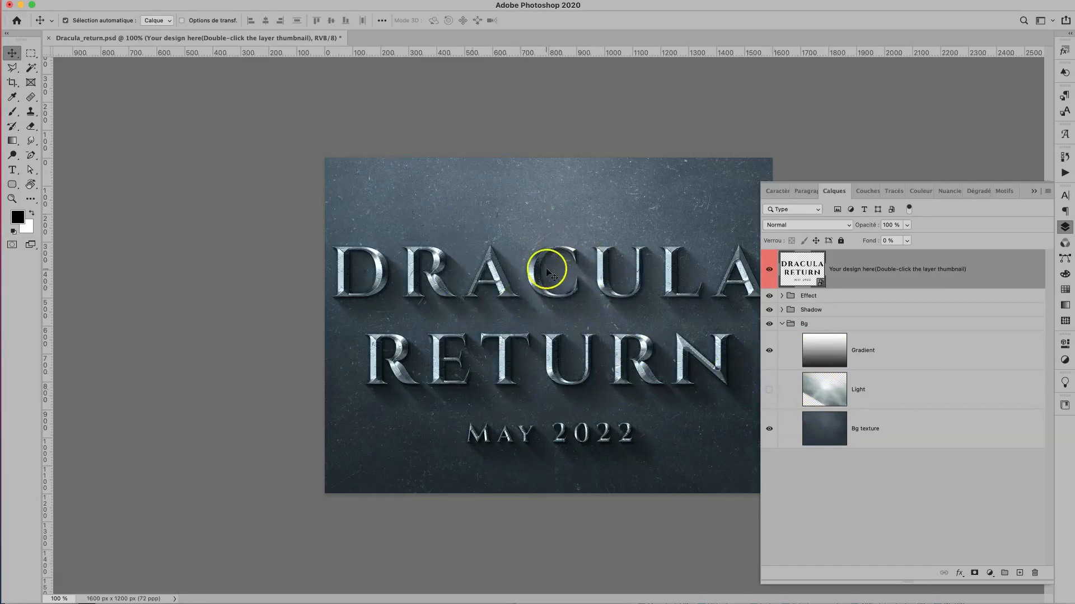
{"action": "left_click", "coordinate": [769, 390]}
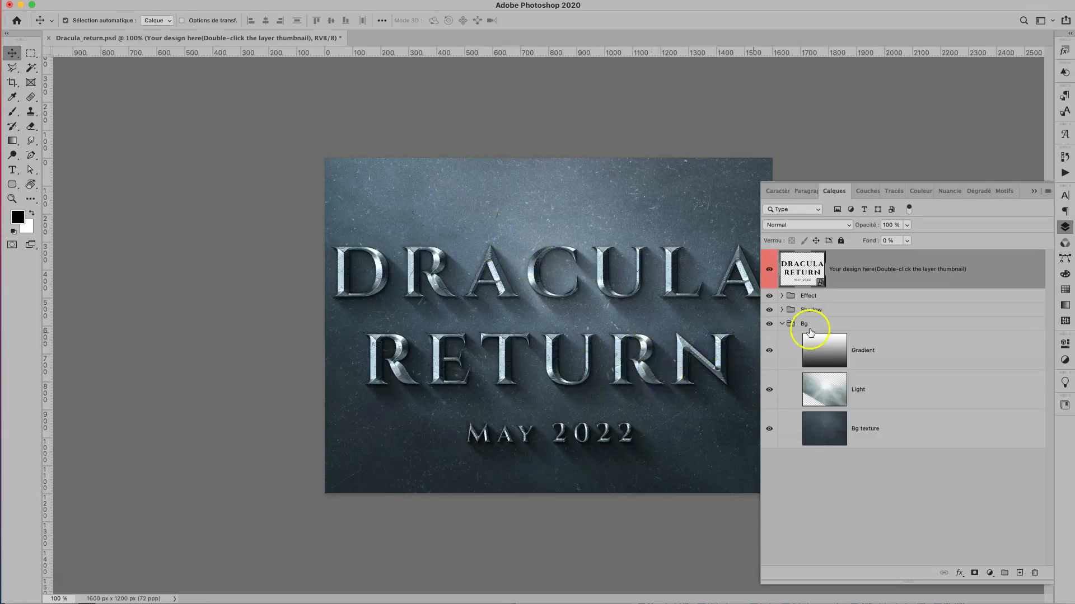
{"action": "left_click", "coordinate": [781, 324]}
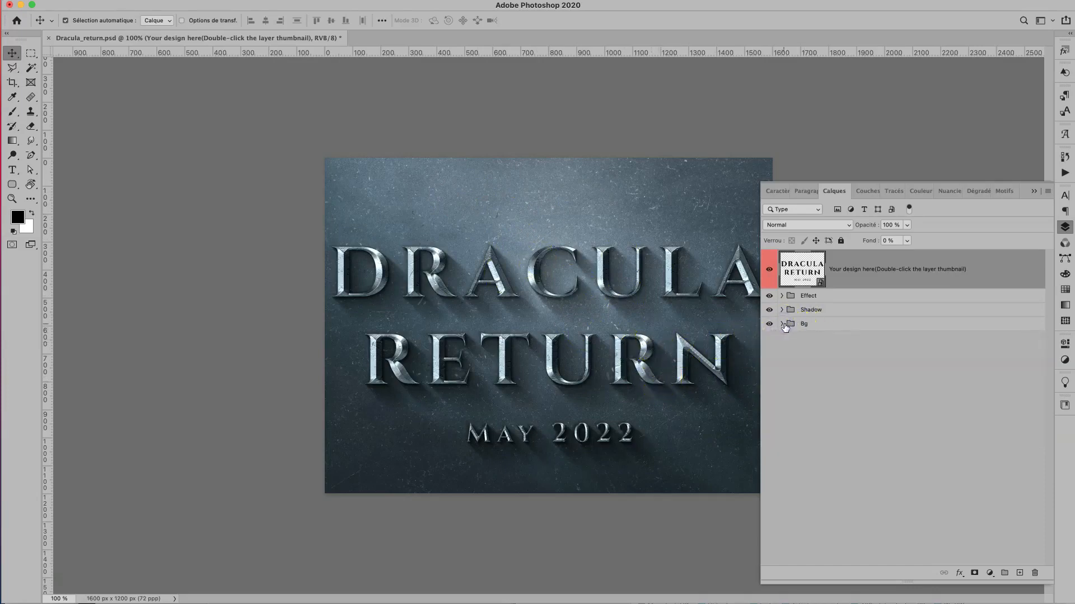